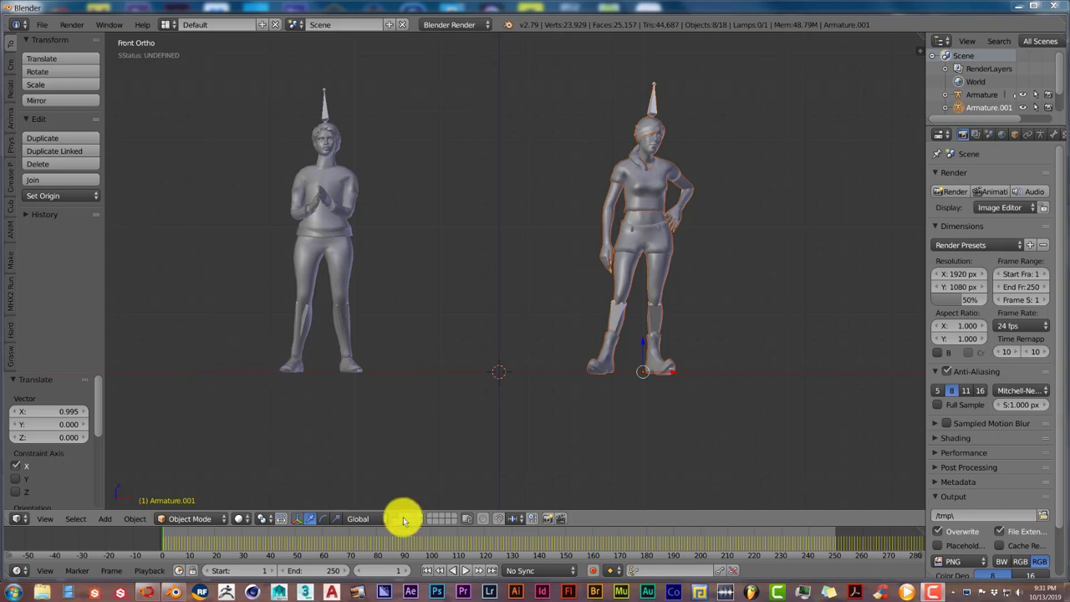
Play the characters' animation, pause around frame 66, and jump back to frame 1.
click(466, 570)
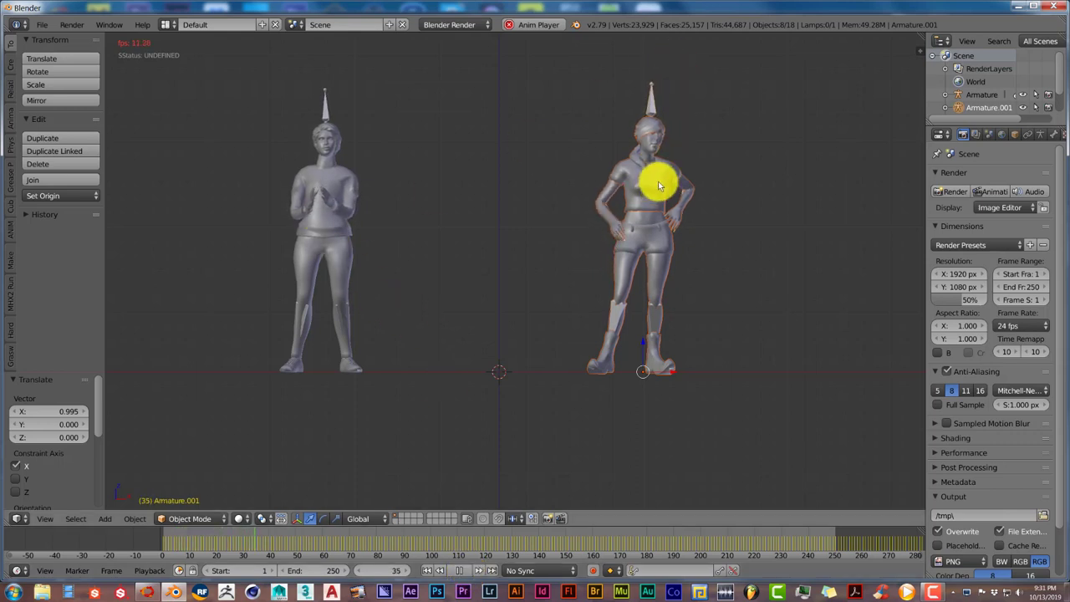
click(459, 570)
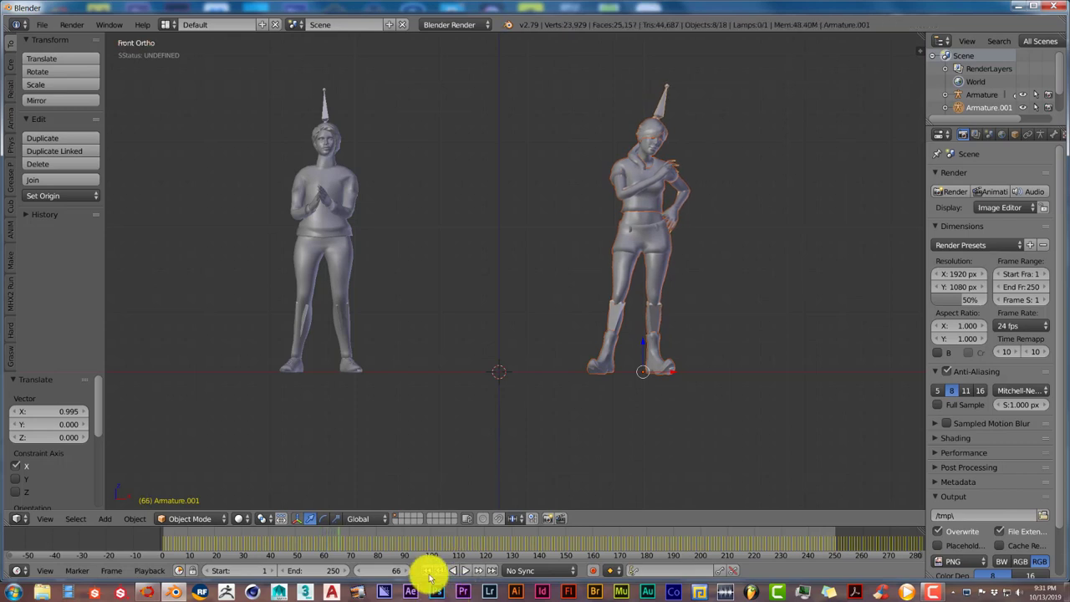
click(426, 570)
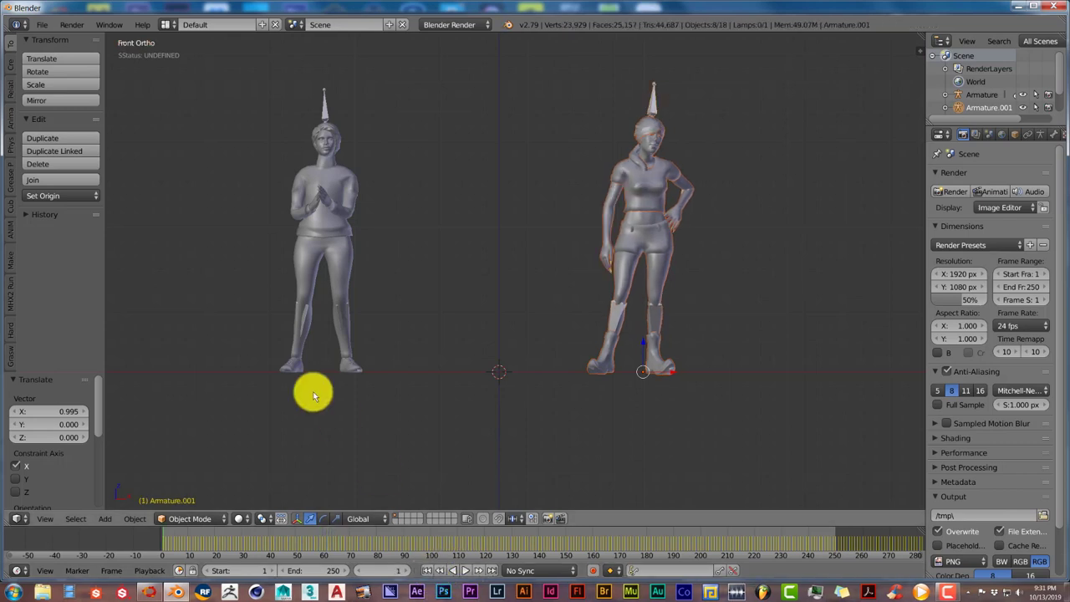
Switch the 3D view to the NLA Editor and push Armature's mixamo.com Layer0 action into an NLA track.
click(20, 520)
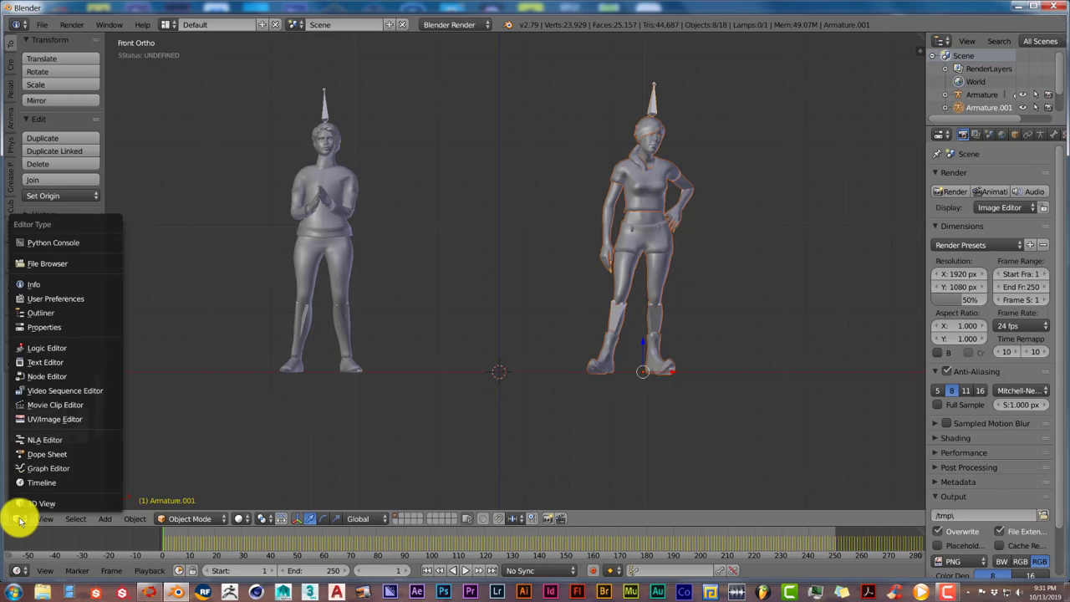
click(42, 440)
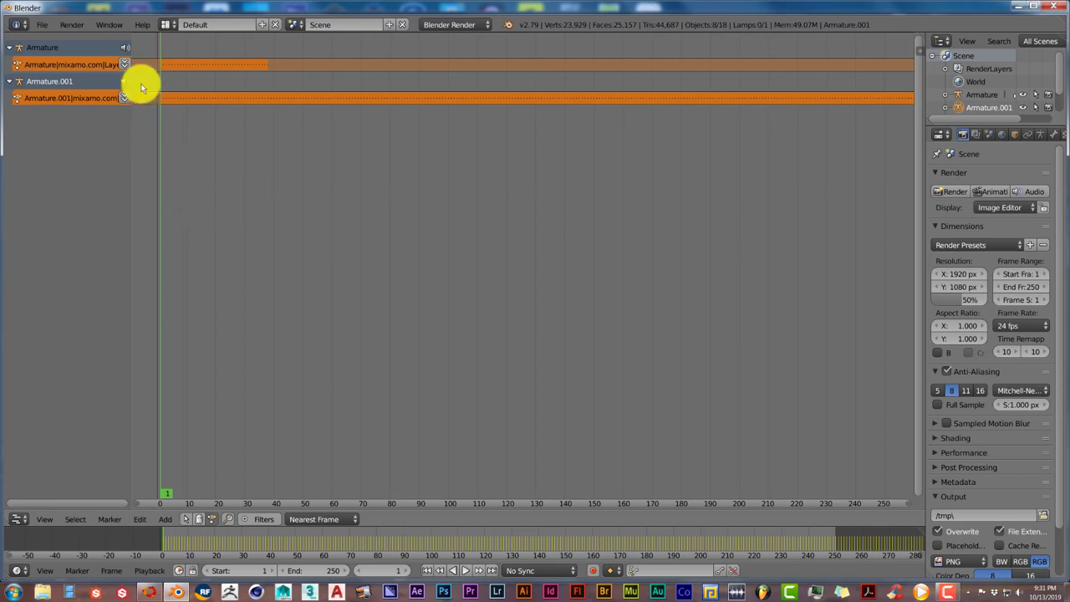
click(123, 64)
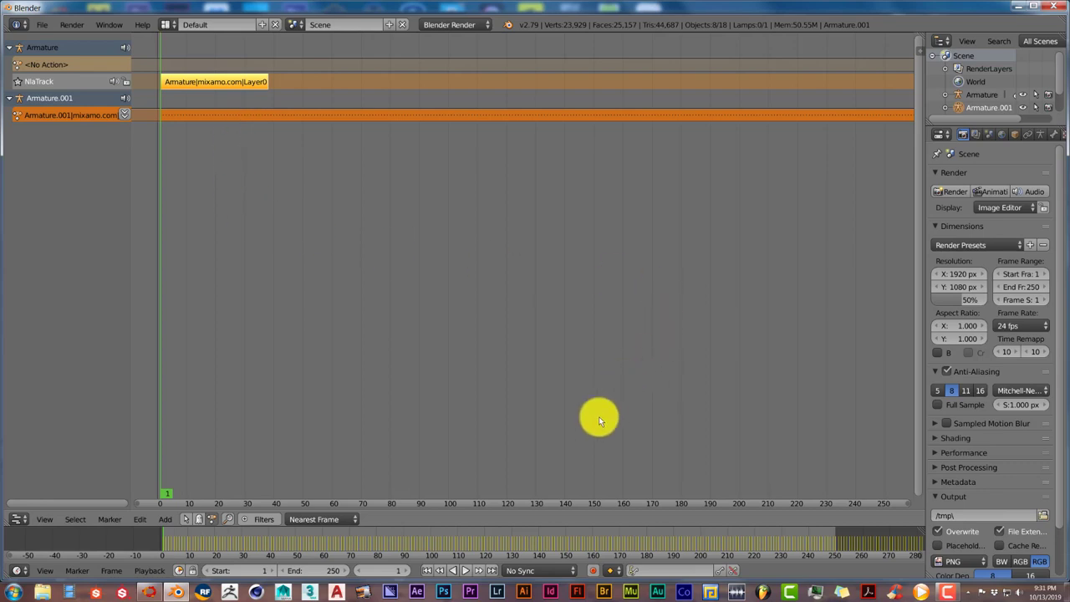
click(152, 594)
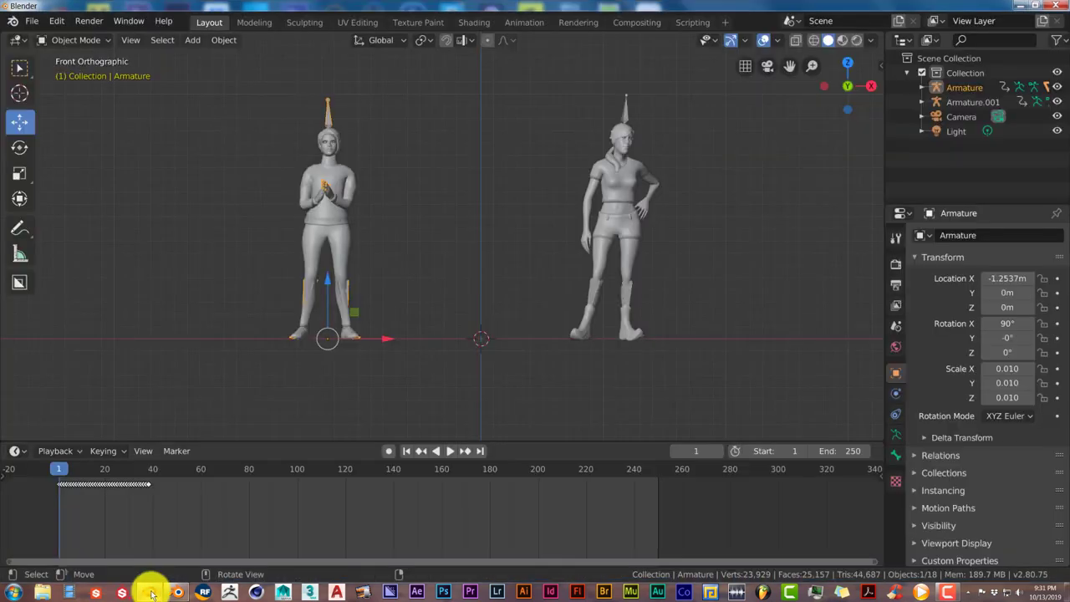
click(178, 595)
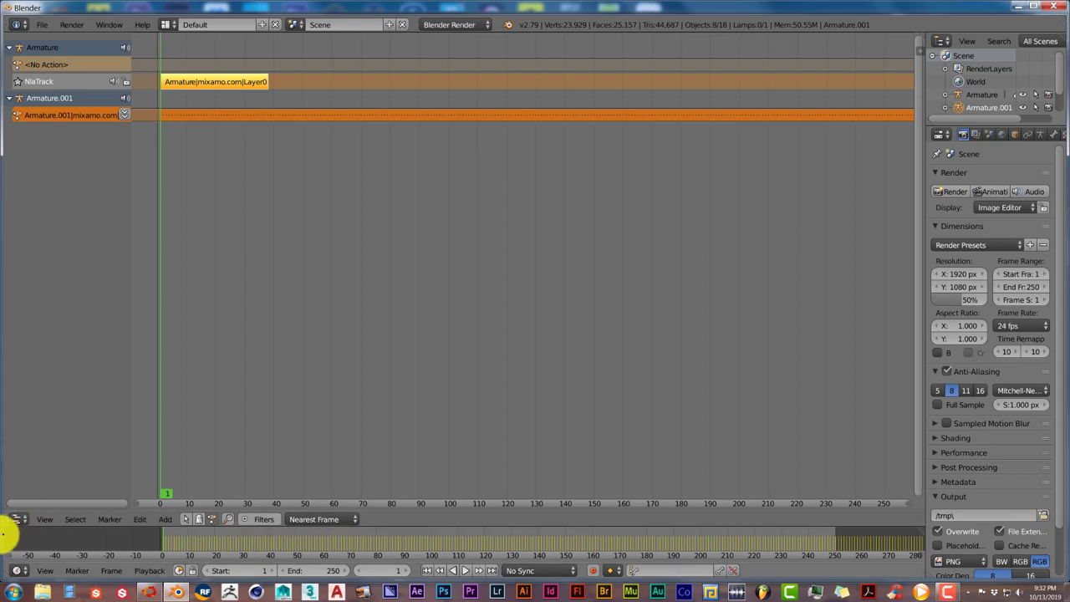
Switch the NLA editor to the Dope Sheet, then quit Blender 2.79 without saving changes.
click(18, 520)
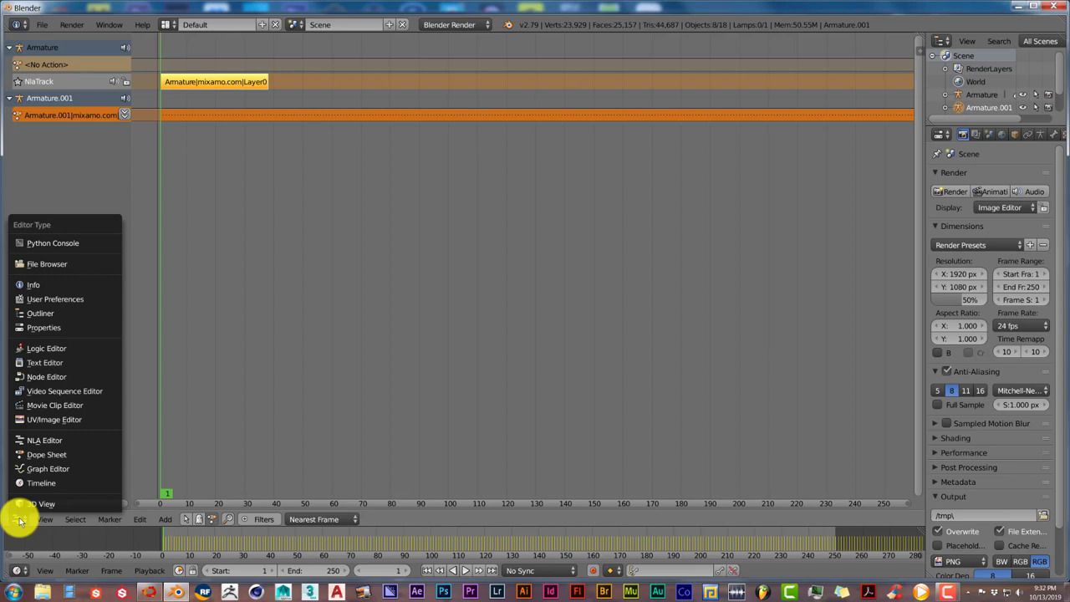
click(47, 461)
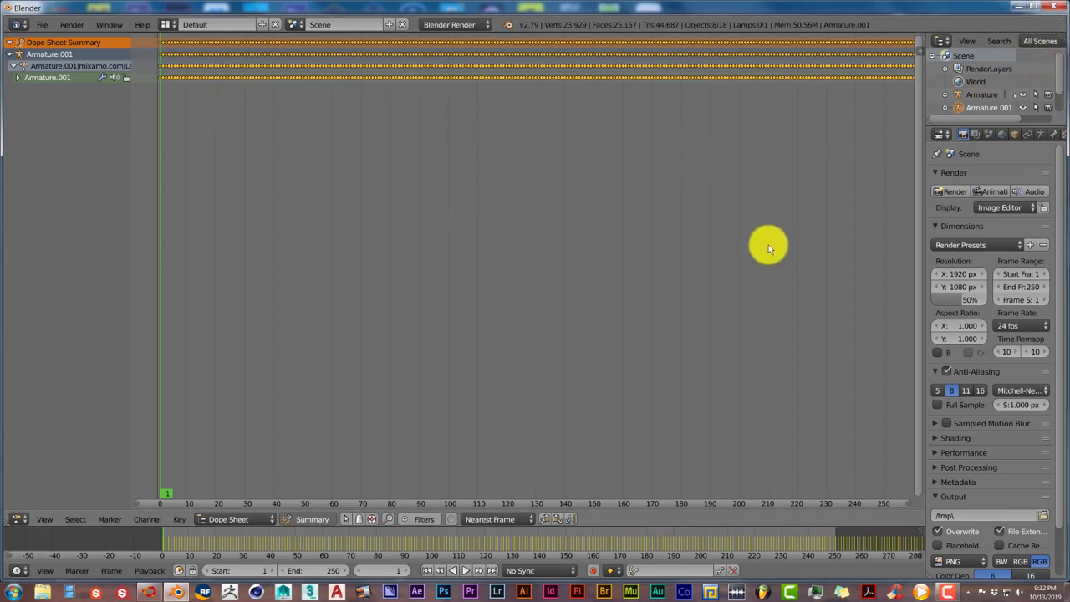
click(1055, 7)
click(544, 346)
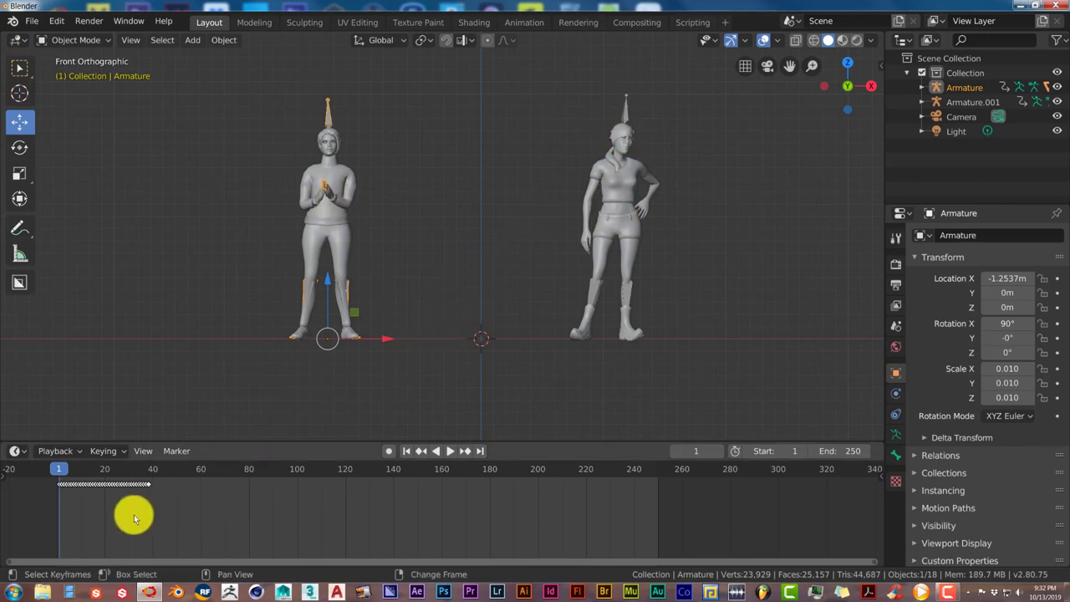
Select Armature.001 and frame its keyframes from frame 1 to about 250 in the timeline.
scroll(134, 514, up, 2)
middle_drag(143, 513, 430, 529)
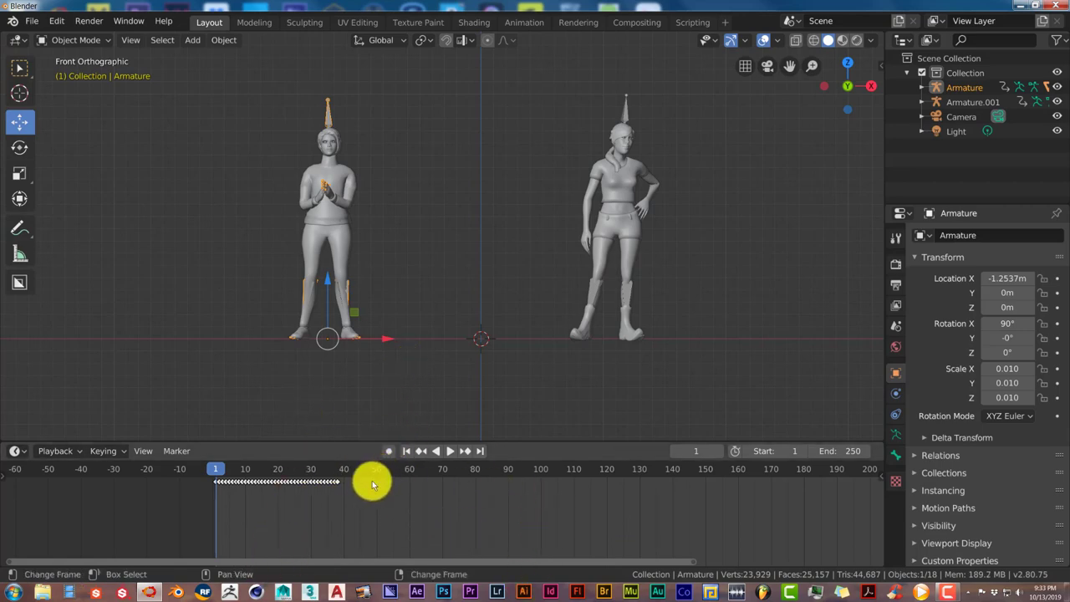
click(626, 120)
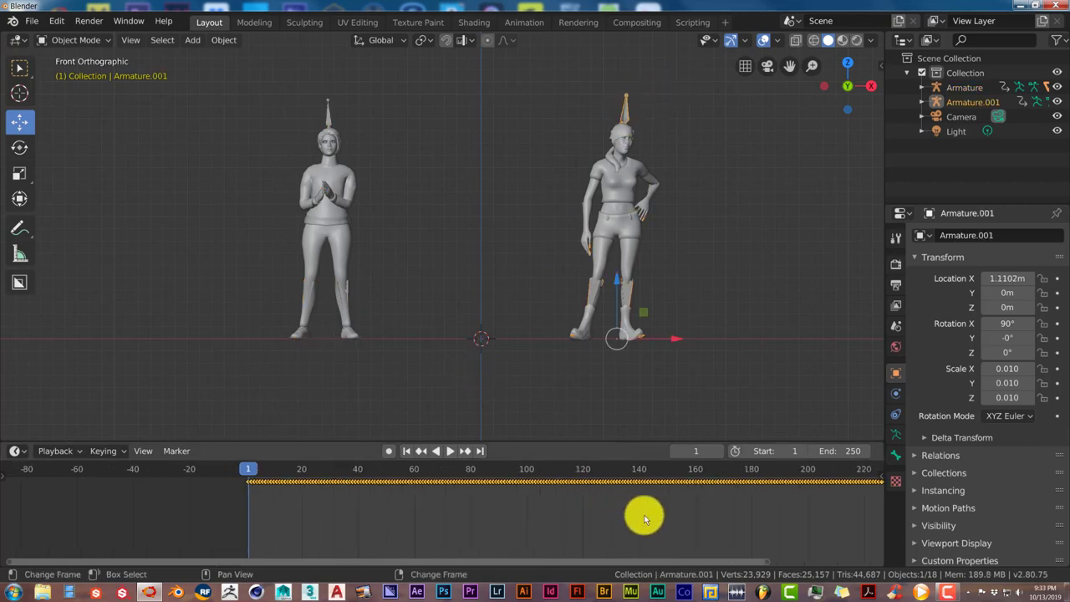
scroll(579, 520, down, 2)
middle_drag(578, 520, 363, 510)
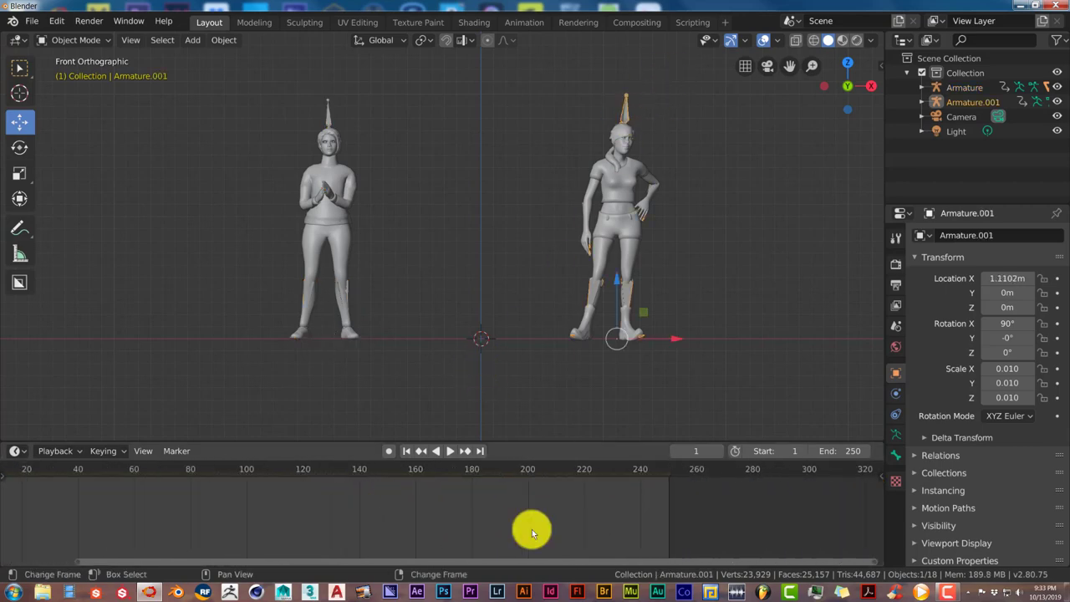
mouse_move(532, 529)
middle_down()
mouse_move(536, 541)
mouse_move(583, 535)
middle_up()
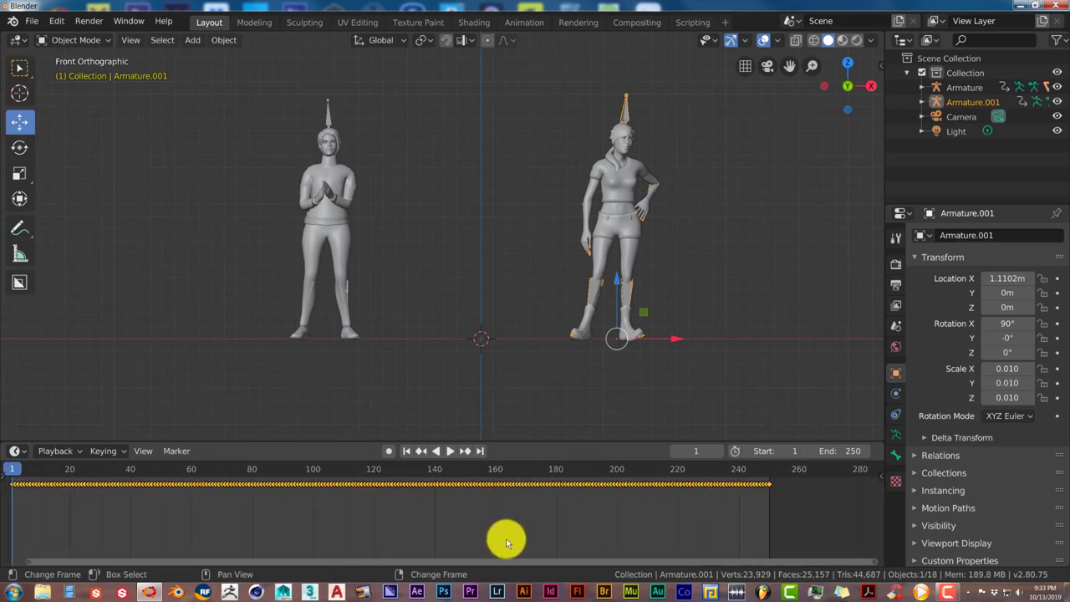
scroll(506, 538, down, 2)
middle_drag(514, 534, 692, 520)
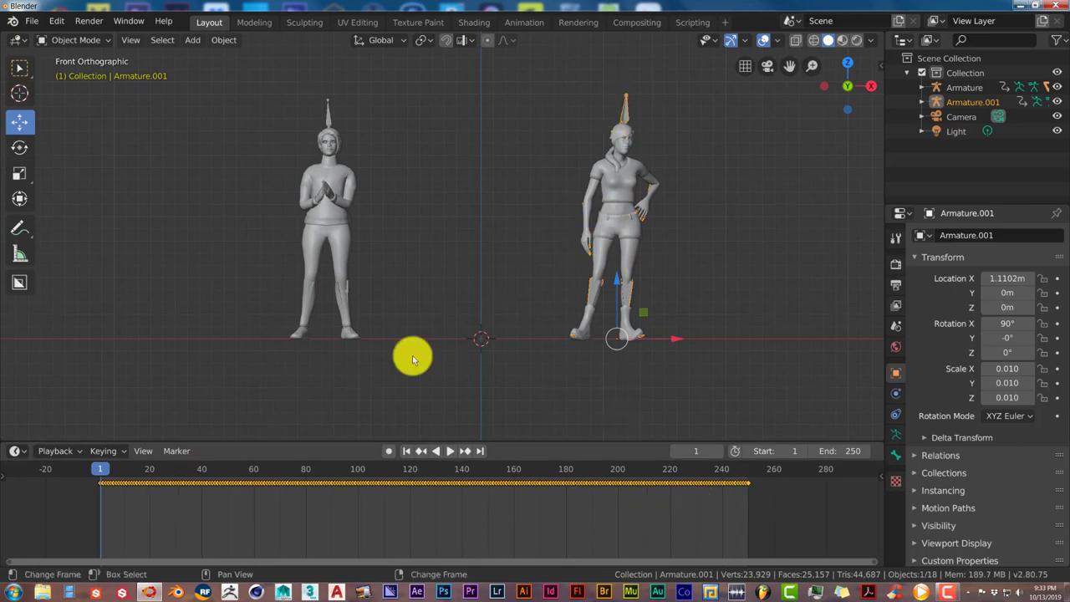
click(483, 518)
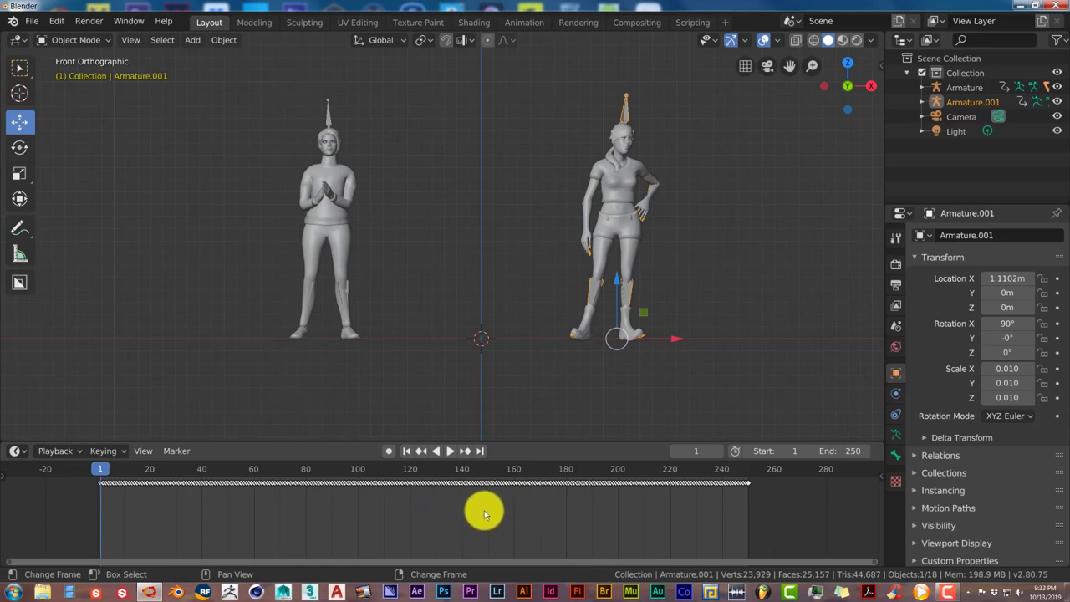
Move Armature's own keys to about frames 253–300, then paste Armature.001's animation at frame 1.
key(a)
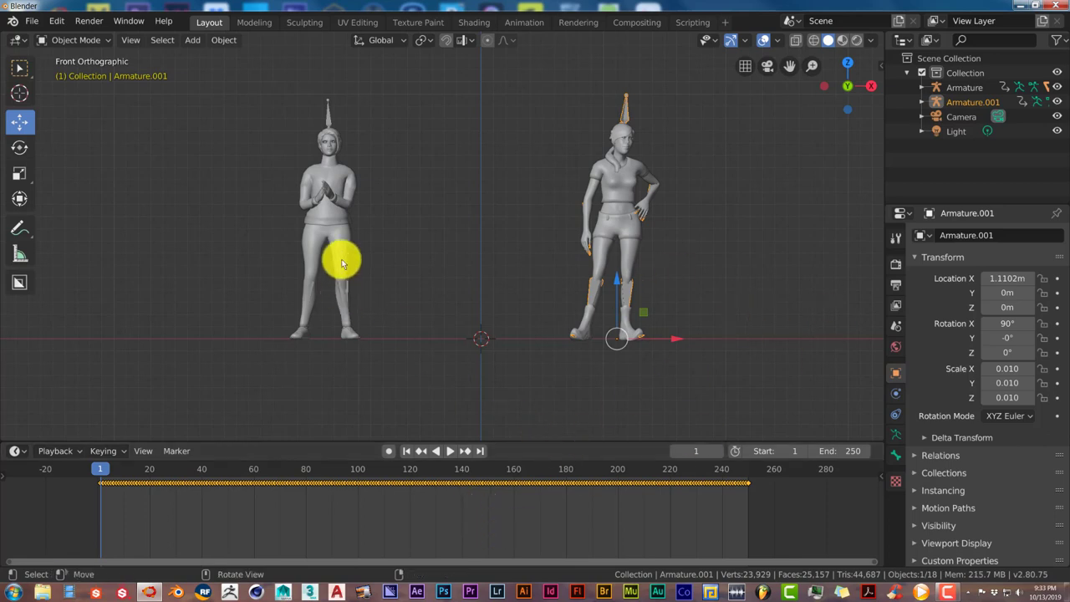
click(327, 125)
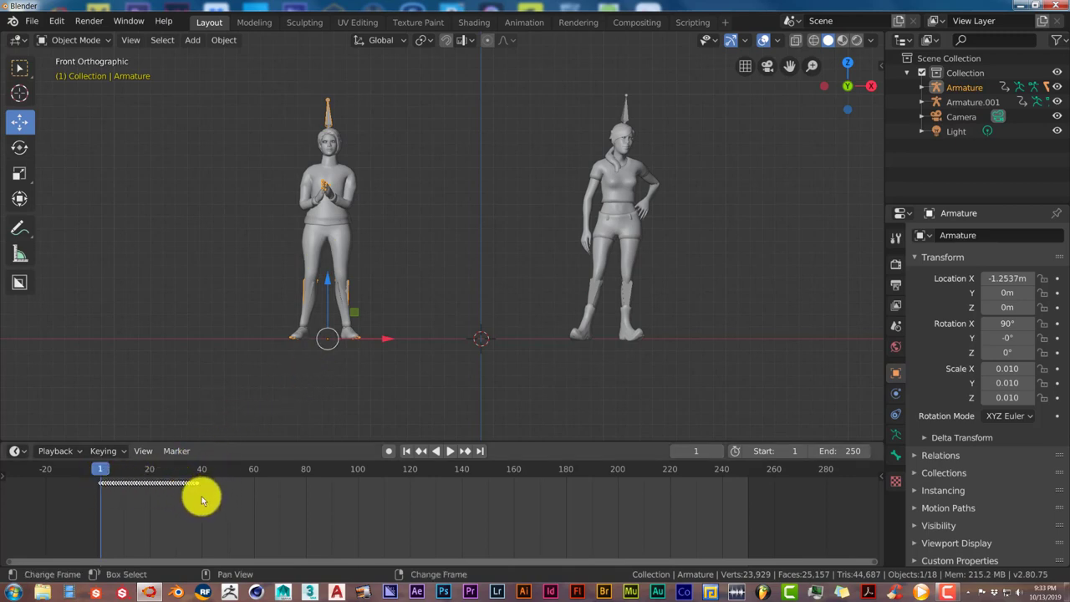
key(a)
key(g)
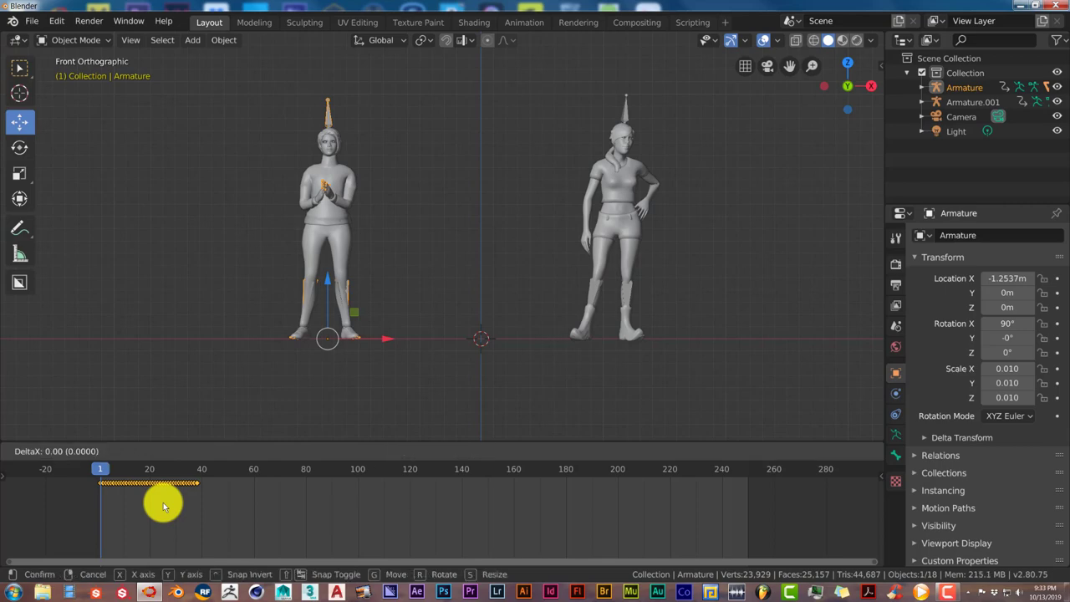
click(821, 520)
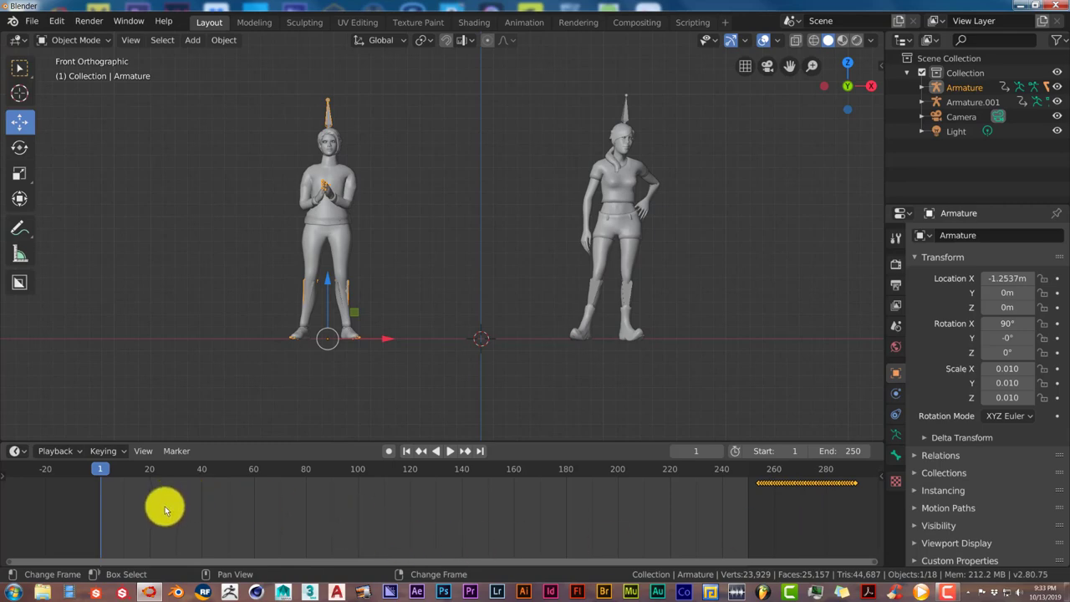
key(ctrl+v)
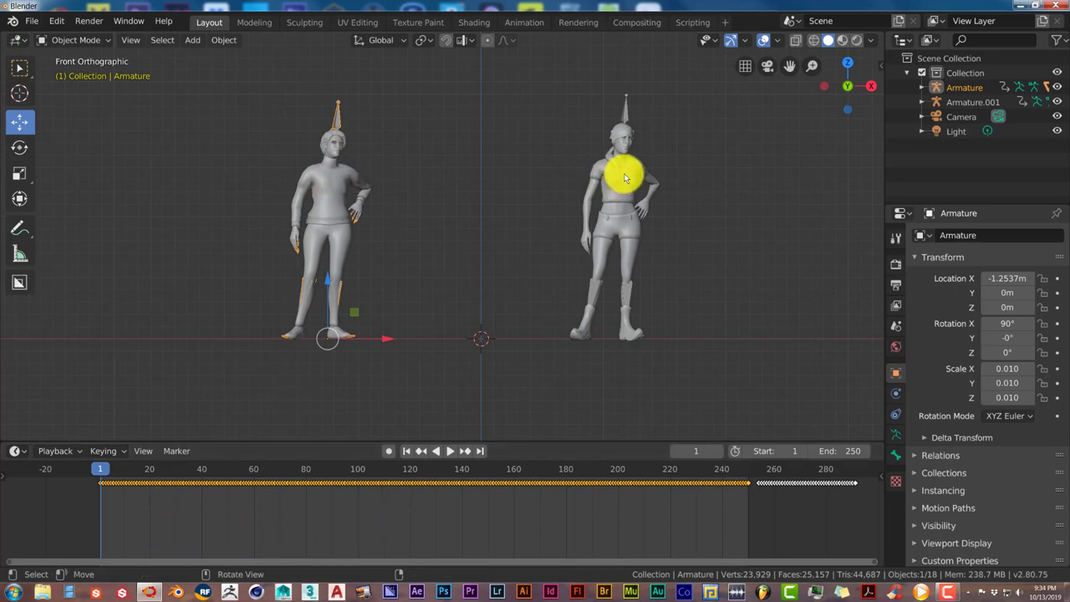
click(449, 452)
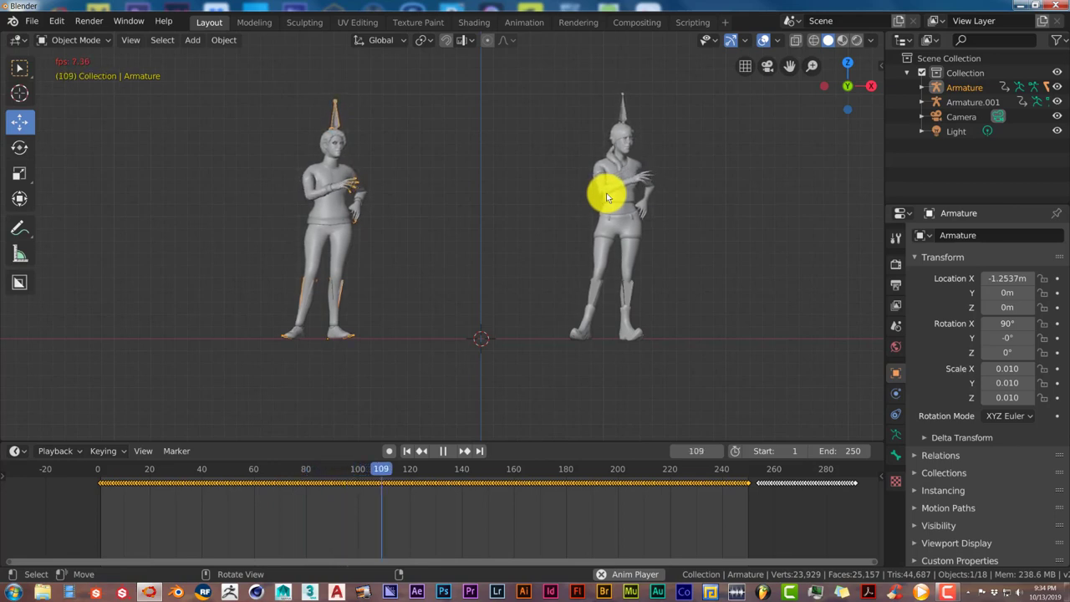
click(442, 450)
click(406, 452)
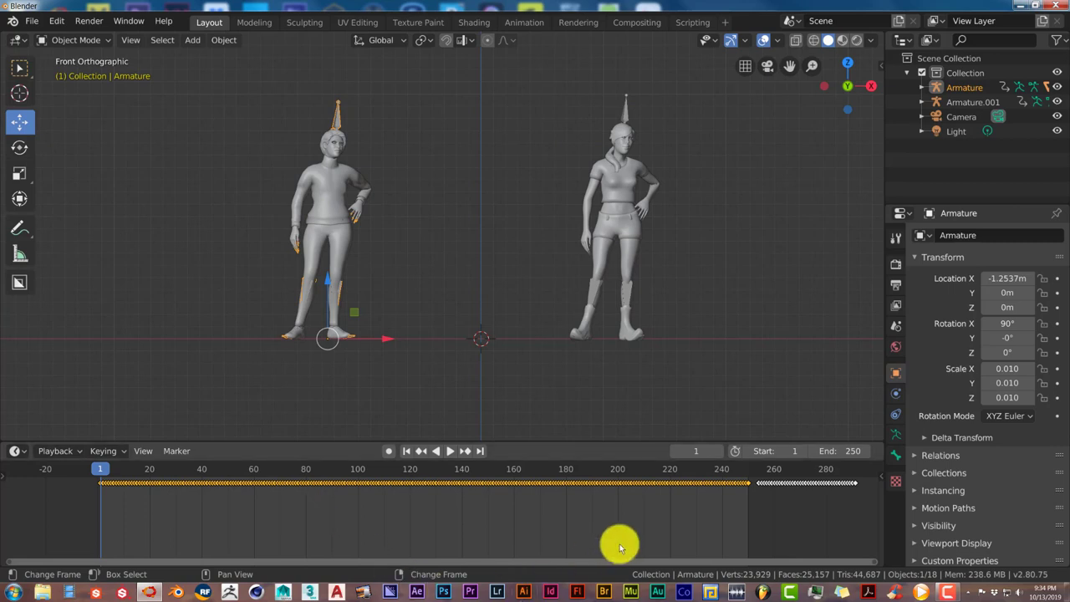
Delete the pasted keyframes from the left armature and dismiss the Windows colour-scheme prompt.
key(x)
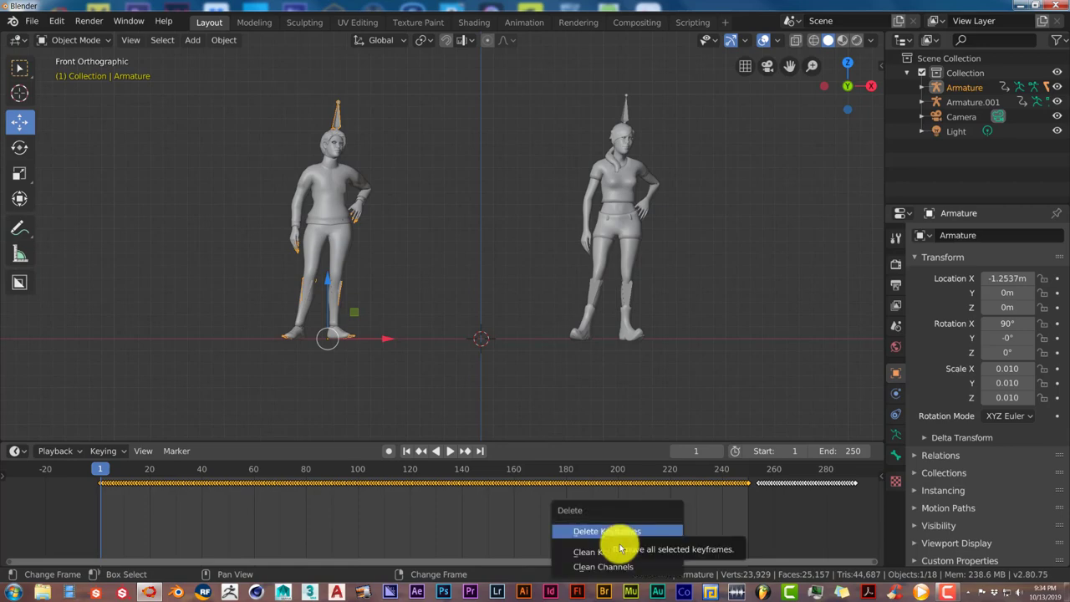
click(623, 533)
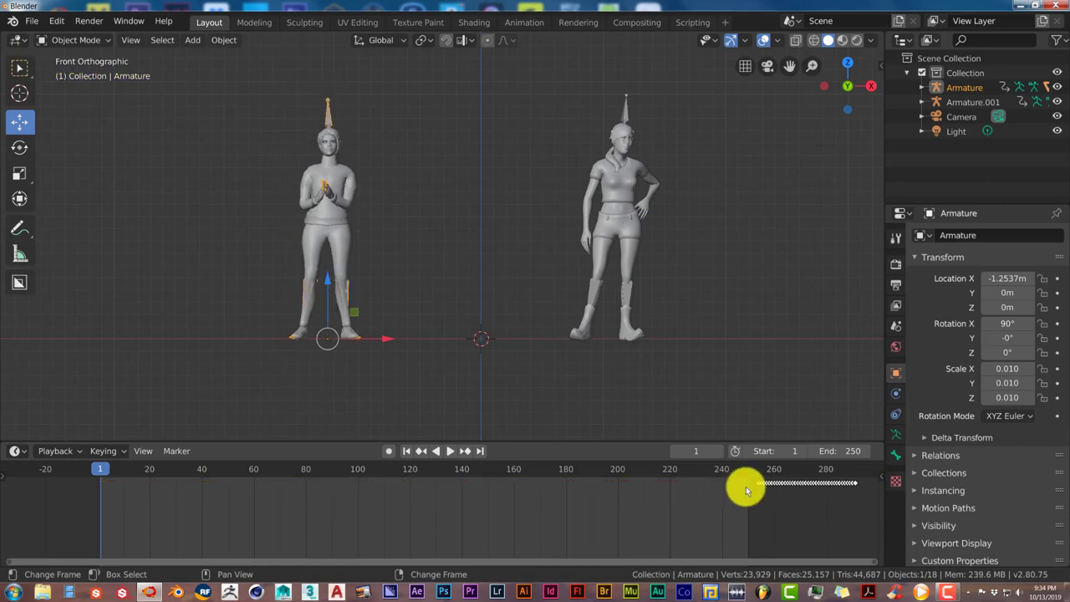
click(661, 188)
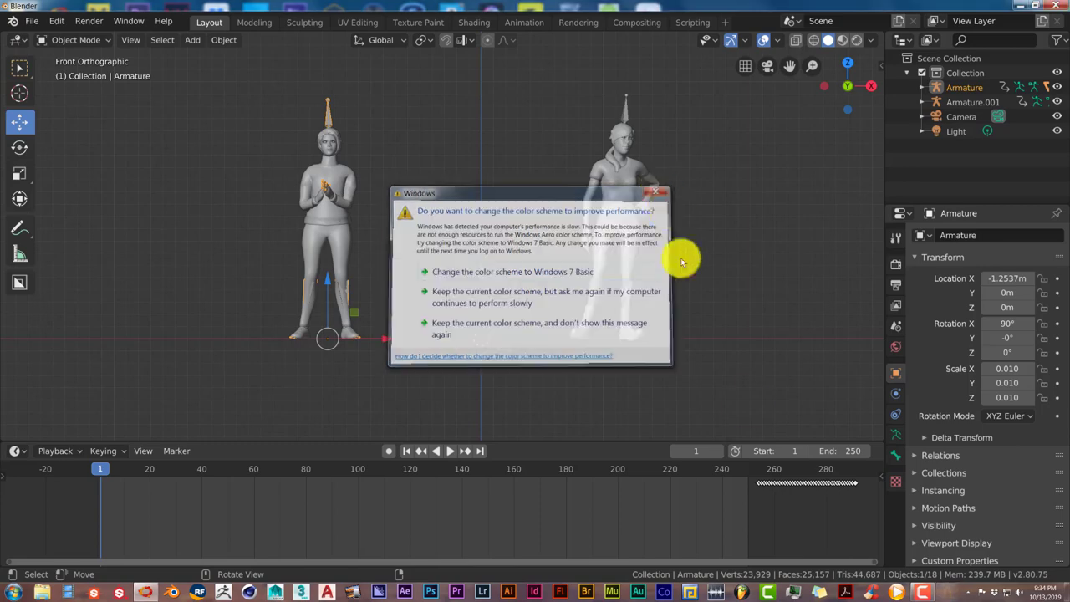
Delete the remaining shifted keyframes around frames 253–300, then select the right character's armature.
key(a)
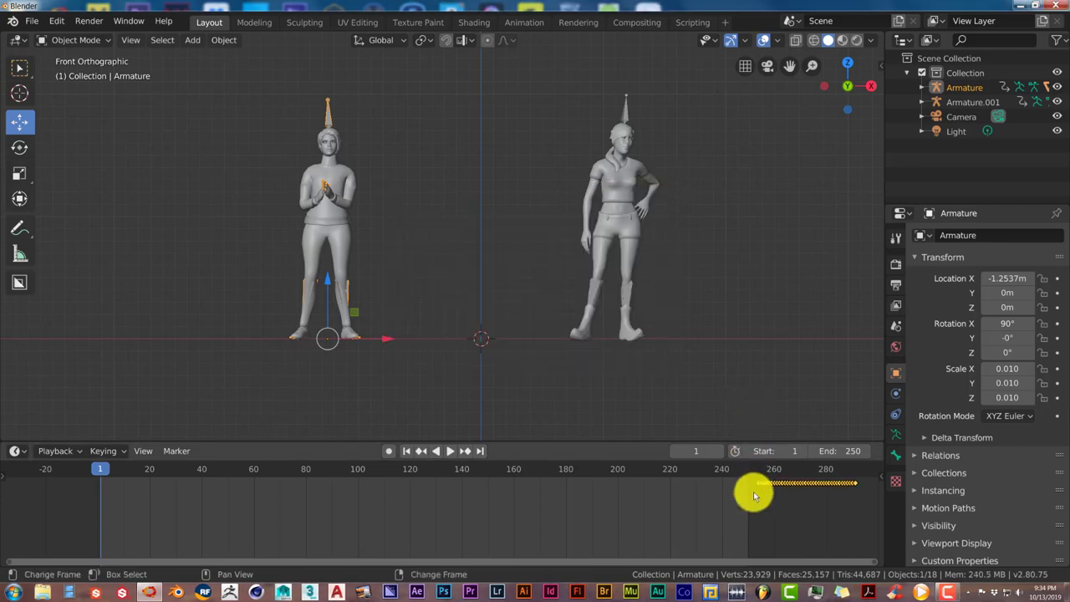
key(x)
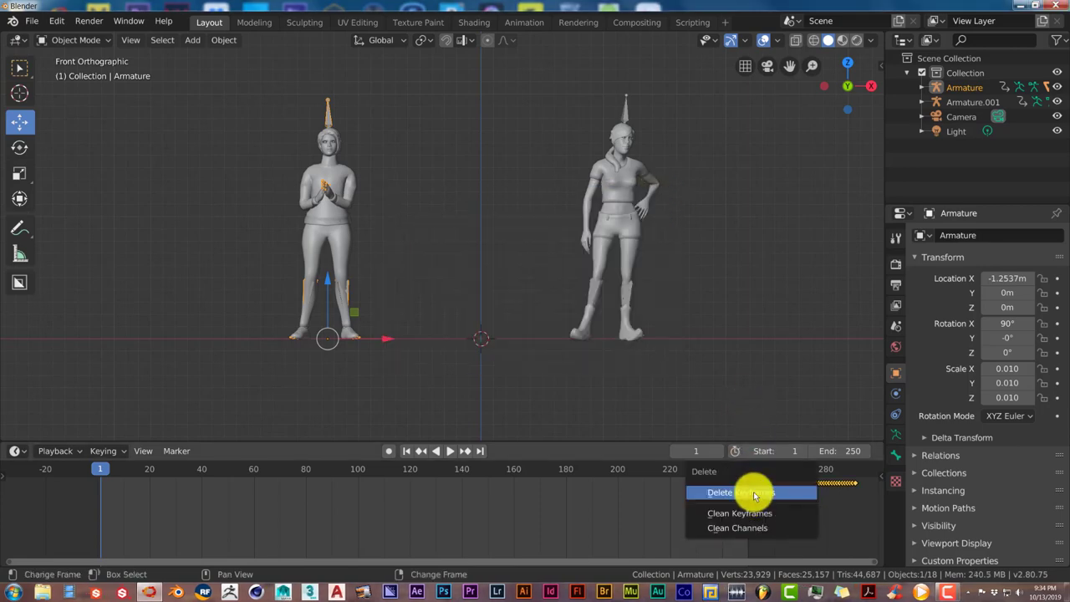
click(753, 496)
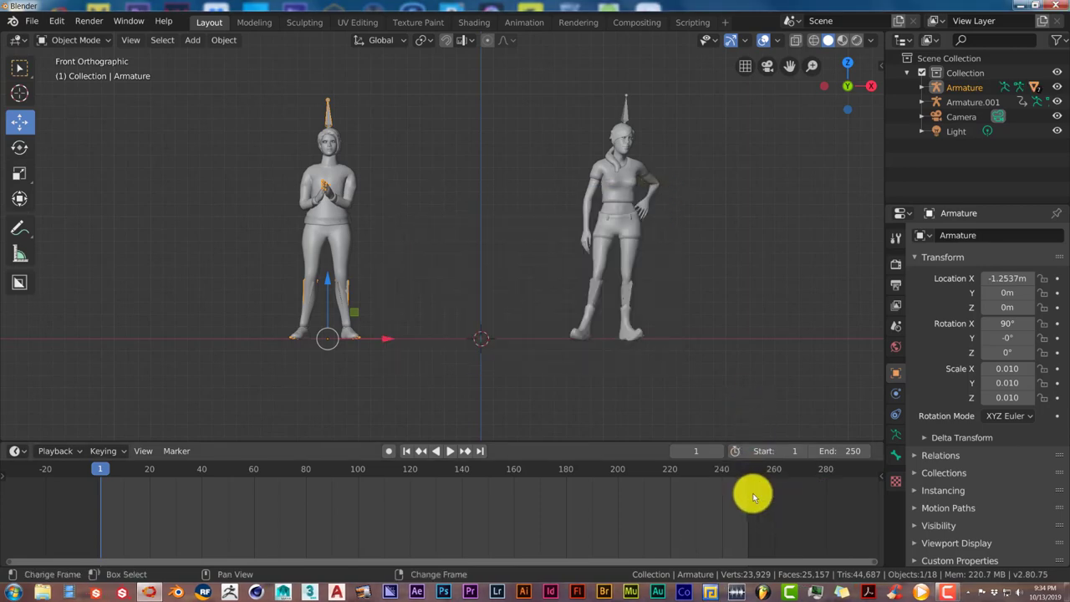
click(628, 117)
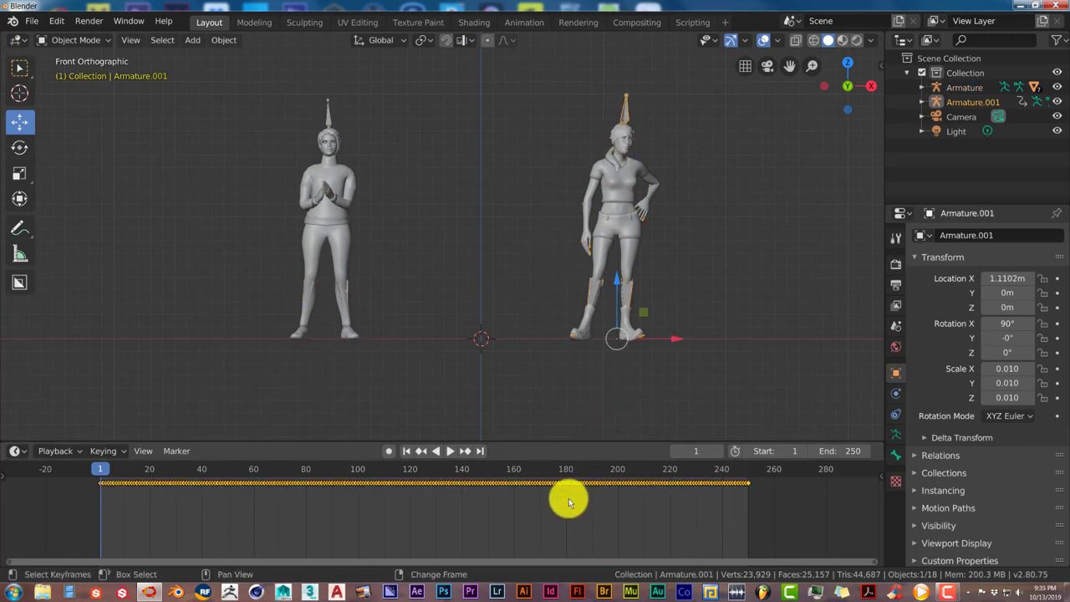
click(330, 114)
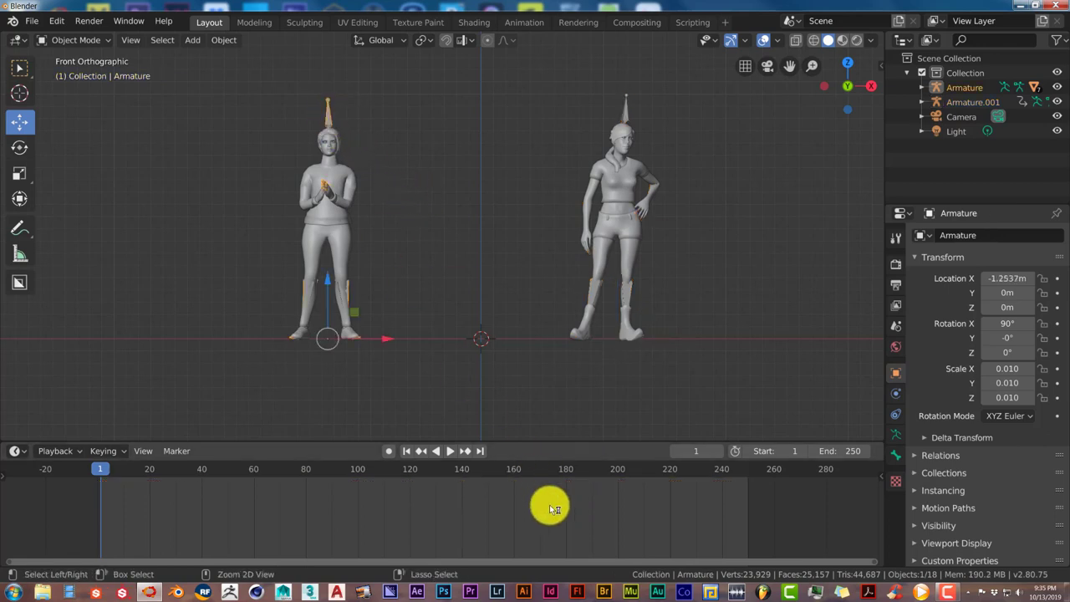
key(ctrl+v)
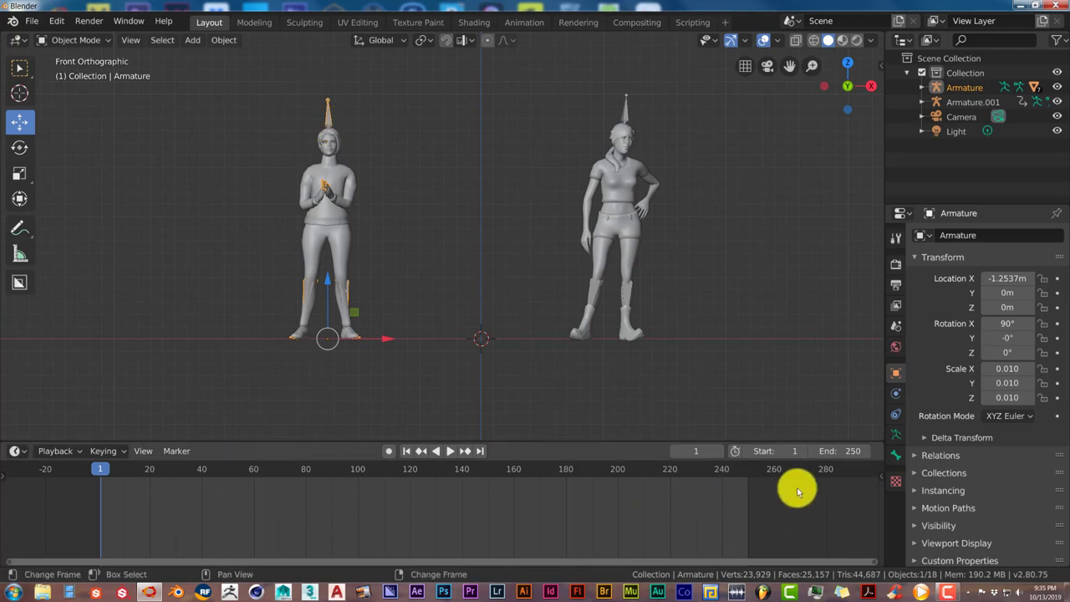
click(627, 118)
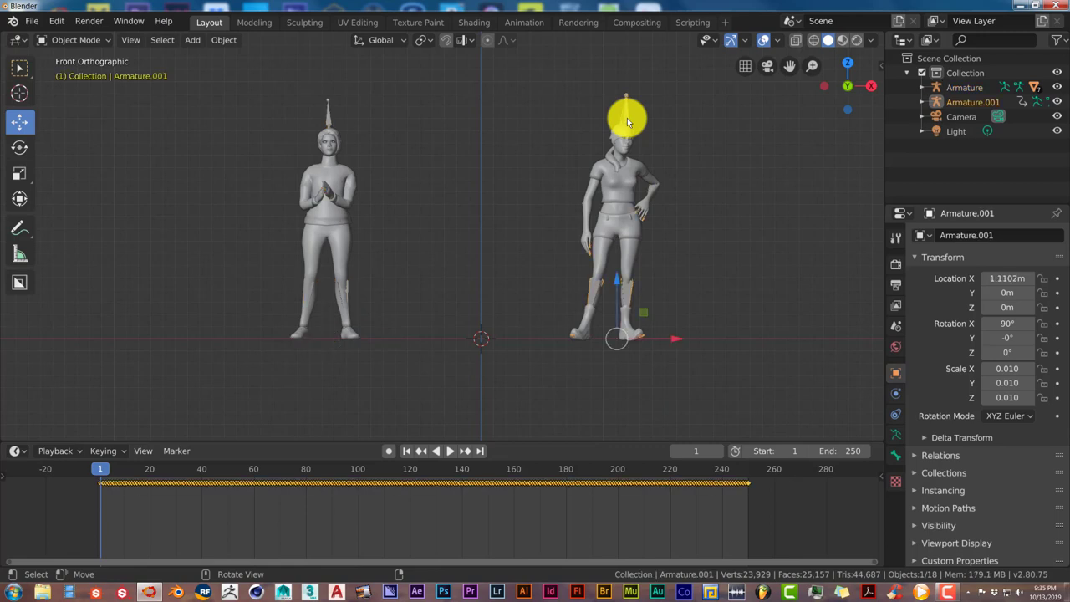